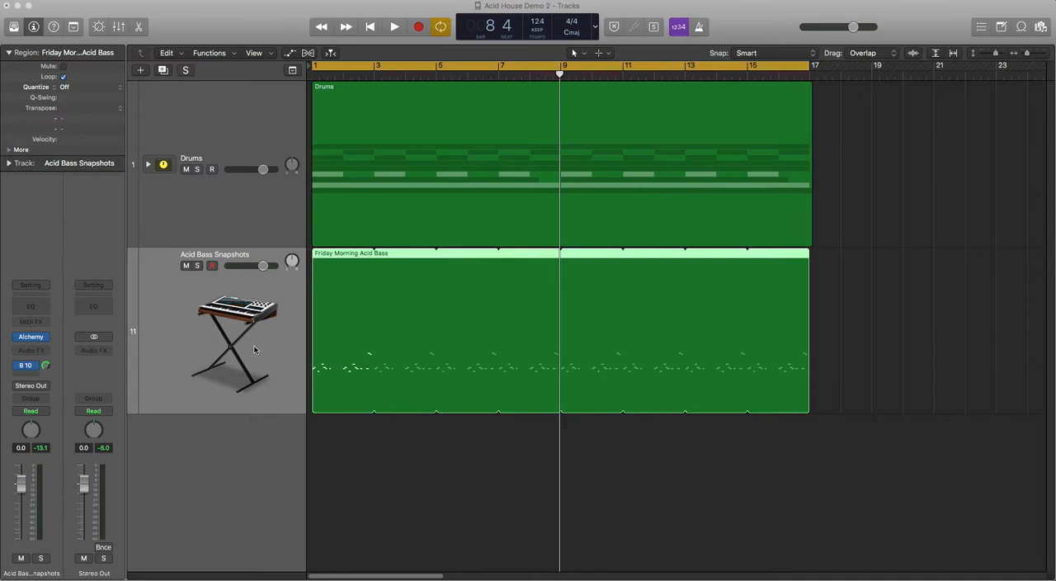
# Step: Show the track automation lanes for the Drums and Acid Bass Snapshots tracks
pyautogui.press('a')
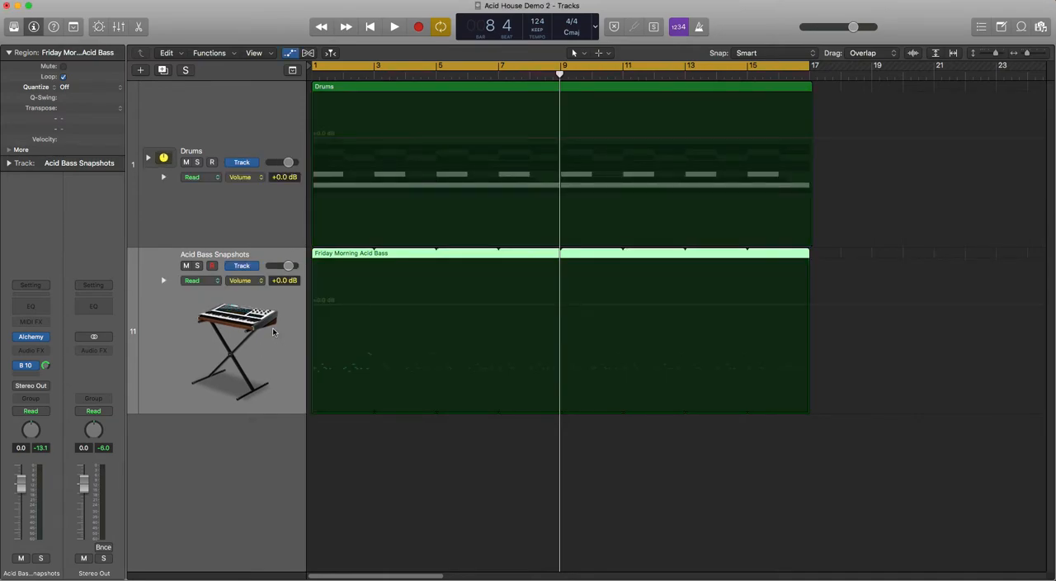
pyautogui.press('a')
pyautogui.press('a')
pyautogui.click(249, 266)
pyautogui.click(249, 265)
pyautogui.click(250, 268)
pyautogui.click(251, 268)
# Step: Examine the automation parameters available for the Acid Bass Snapshots track, including the Main and 1 Alchemy groups
pyautogui.click(258, 281)
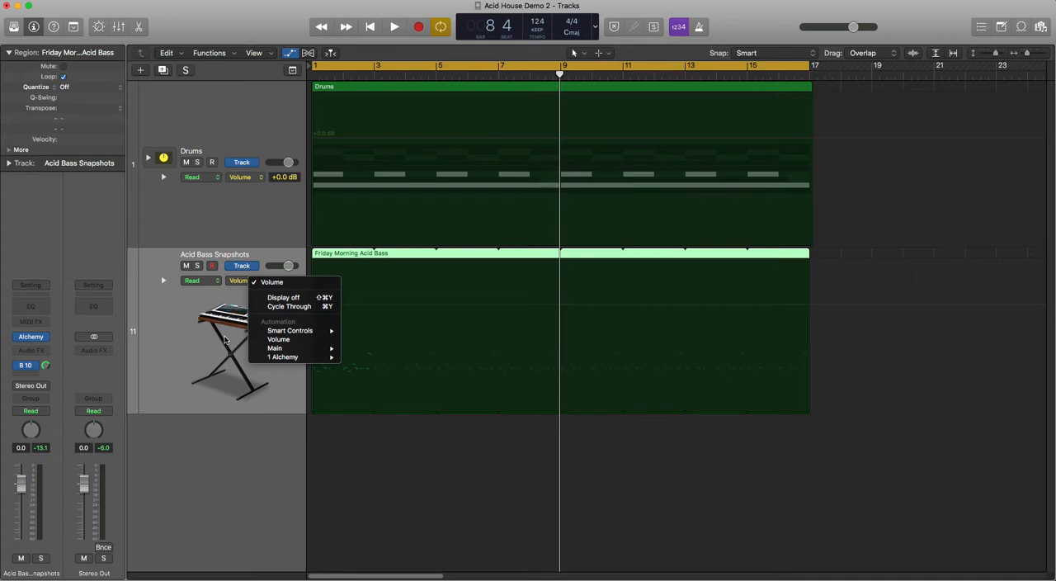
pyautogui.click(239, 292)
pyautogui.click(256, 280)
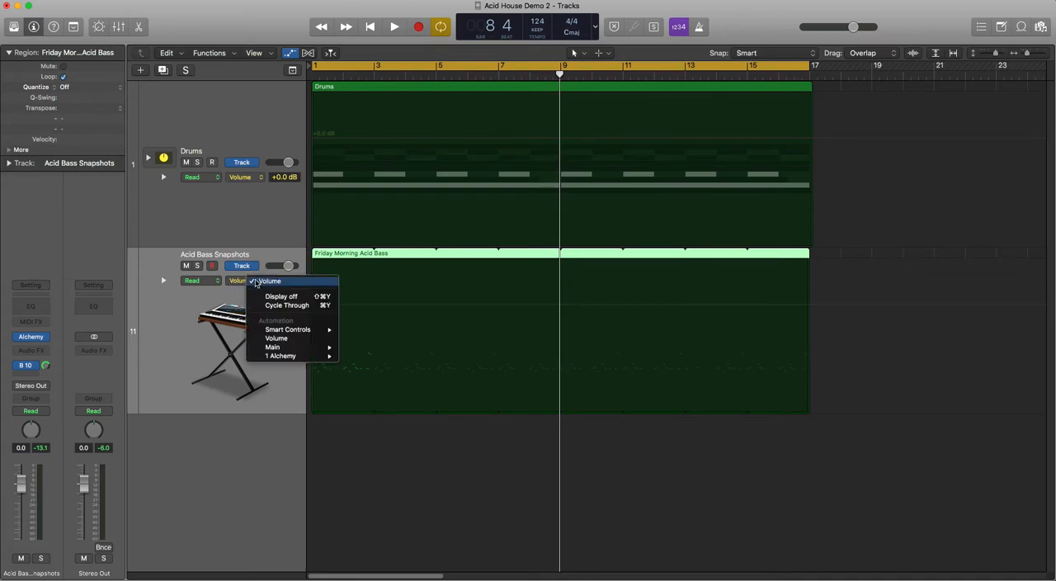
pyautogui.moveTo(288, 331)
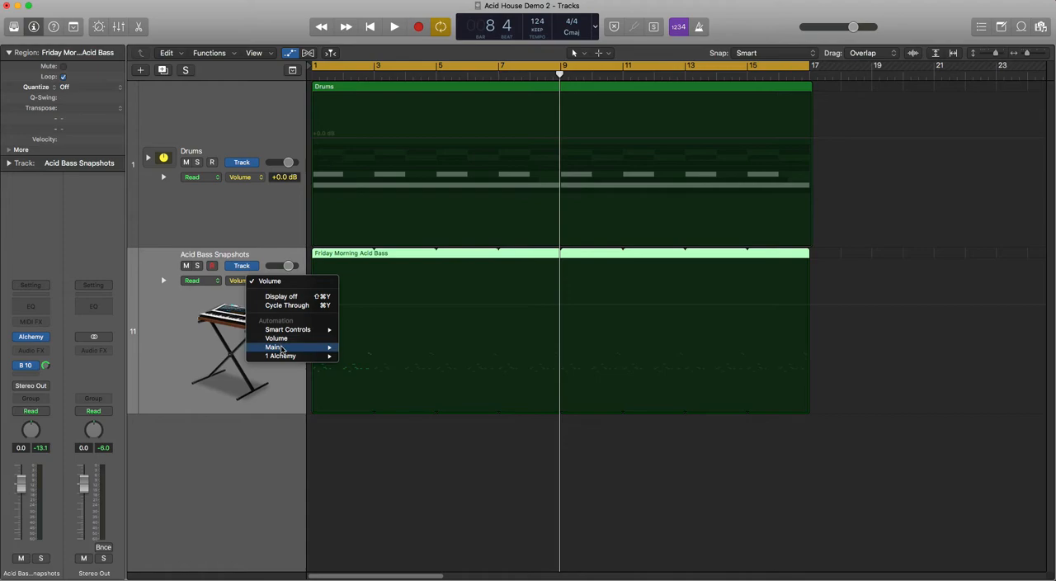
pyautogui.moveTo(281, 349)
pyautogui.moveTo(373, 356)
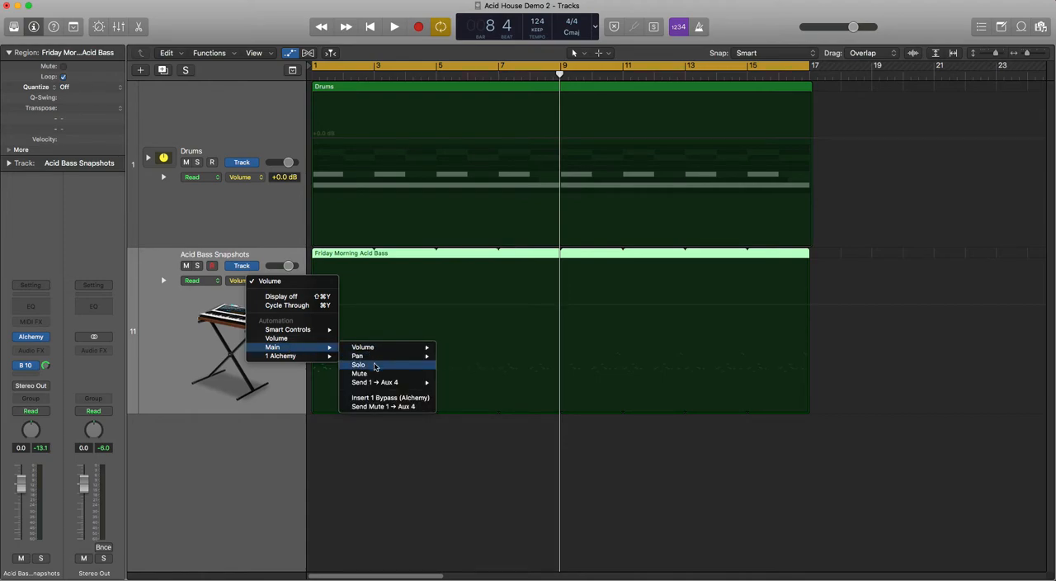
pyautogui.moveTo(374, 384)
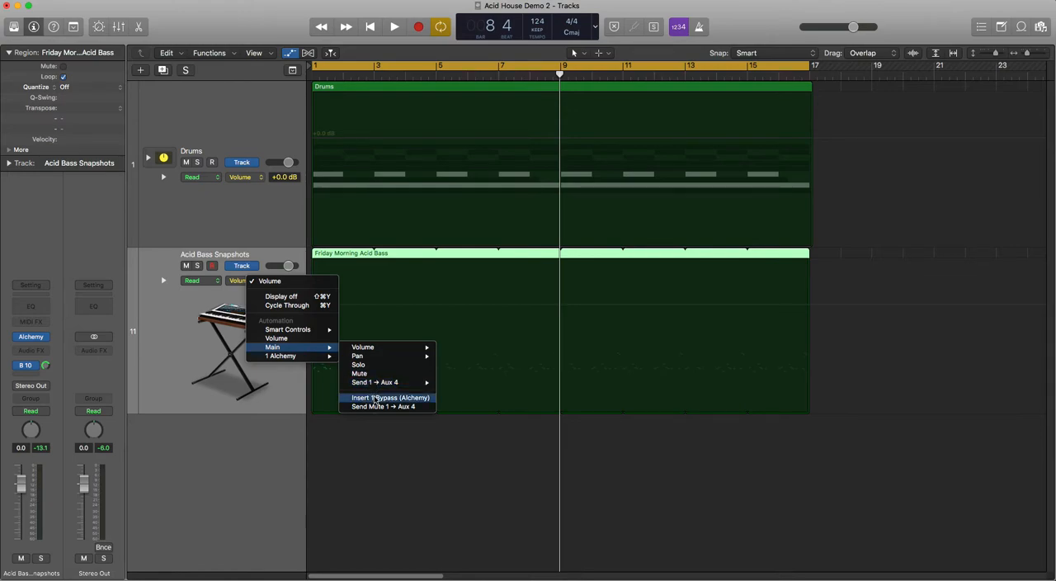
pyautogui.click(372, 399)
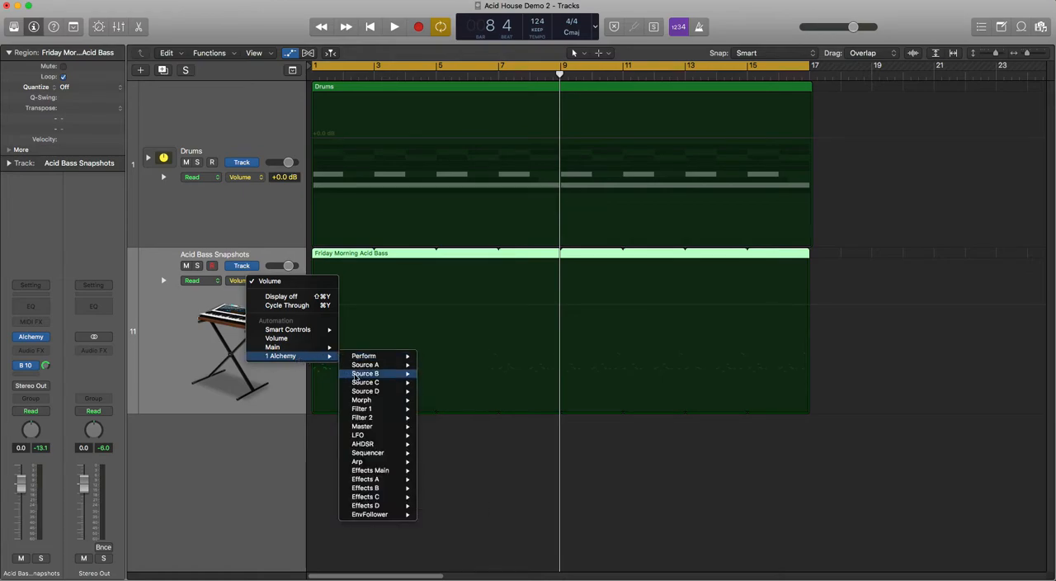
pyautogui.moveTo(355, 411)
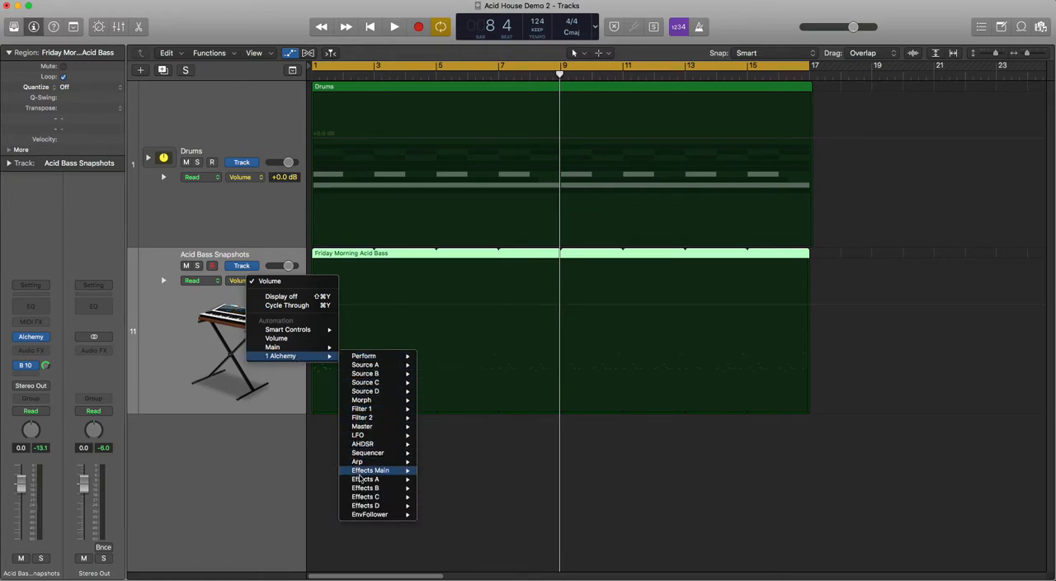
pyautogui.click(208, 426)
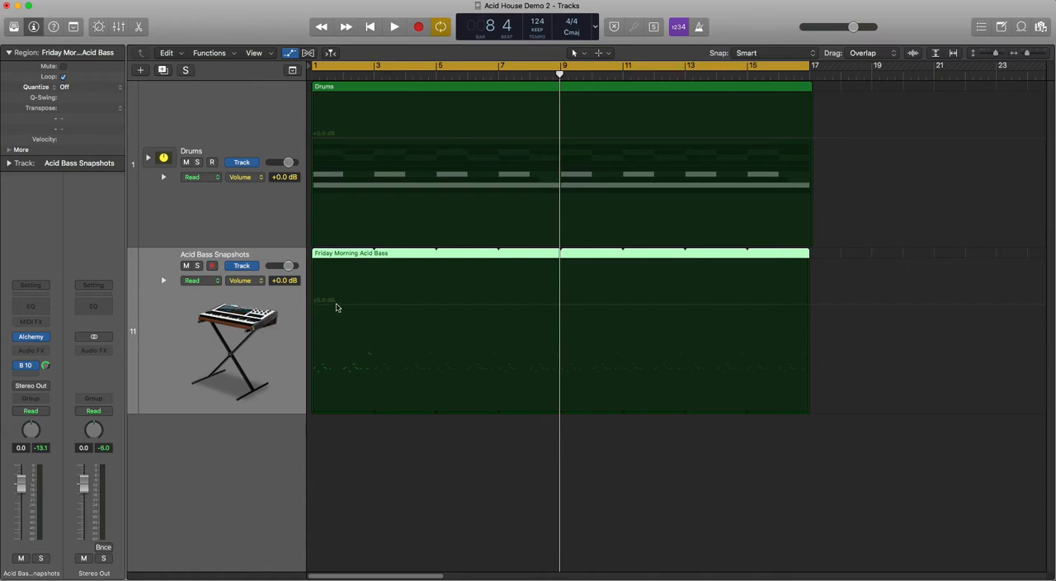
# Step: Add volume automation points on the Acid Bass Snapshots track, dipping to about -2.3 dB and rising to about +3.0 dB between bars 2 and 6
pyautogui.click(363, 307)
pyautogui.click(361, 306)
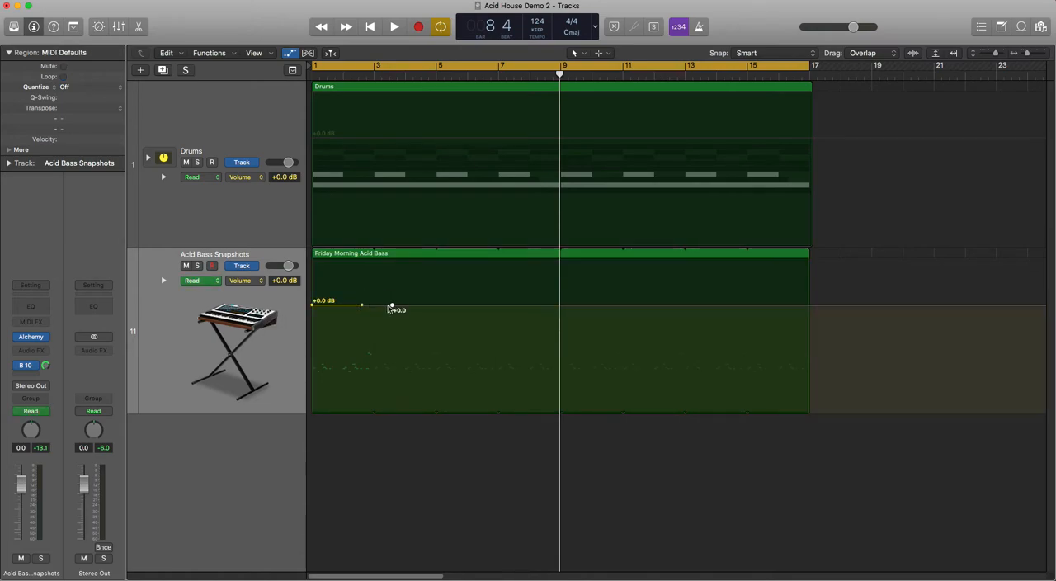
pyautogui.moveTo(391, 308); pyautogui.dragTo(454, 283)
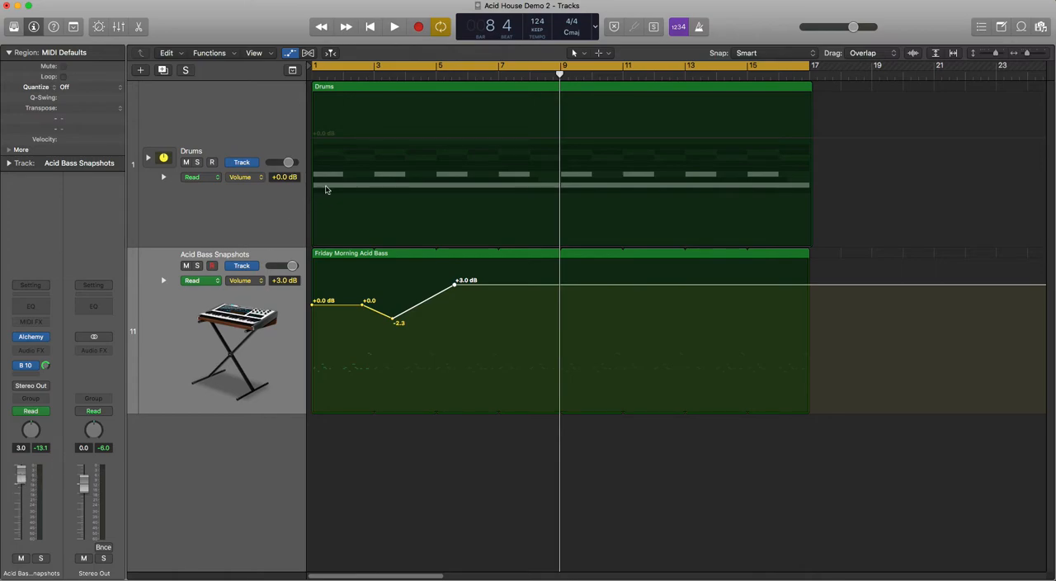
# Step: Play the project from around bar 2 to check how the volume automation moves the fader
pyautogui.click(359, 75)
pyautogui.press('space')
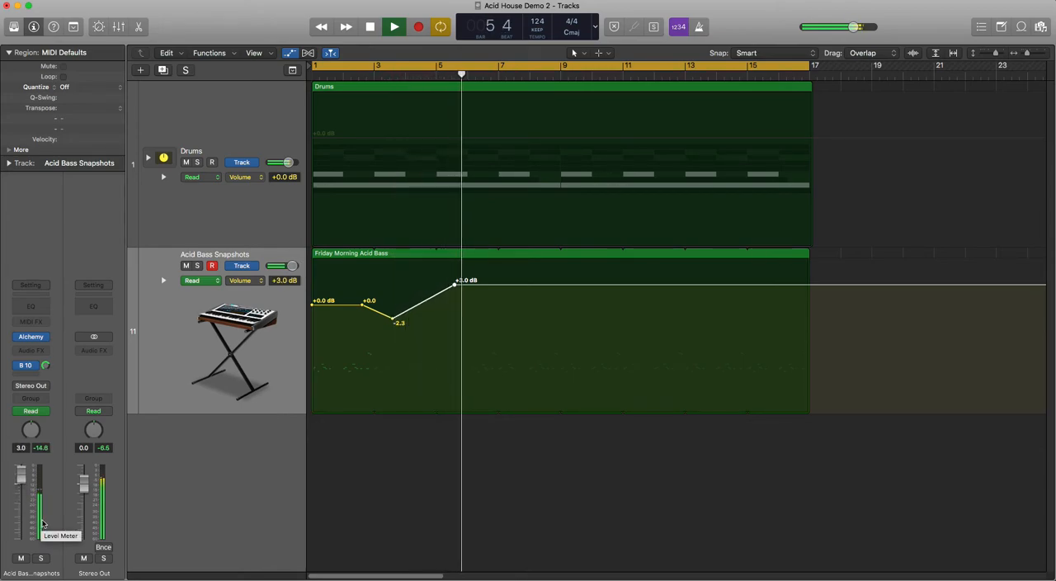
pyautogui.press('space')
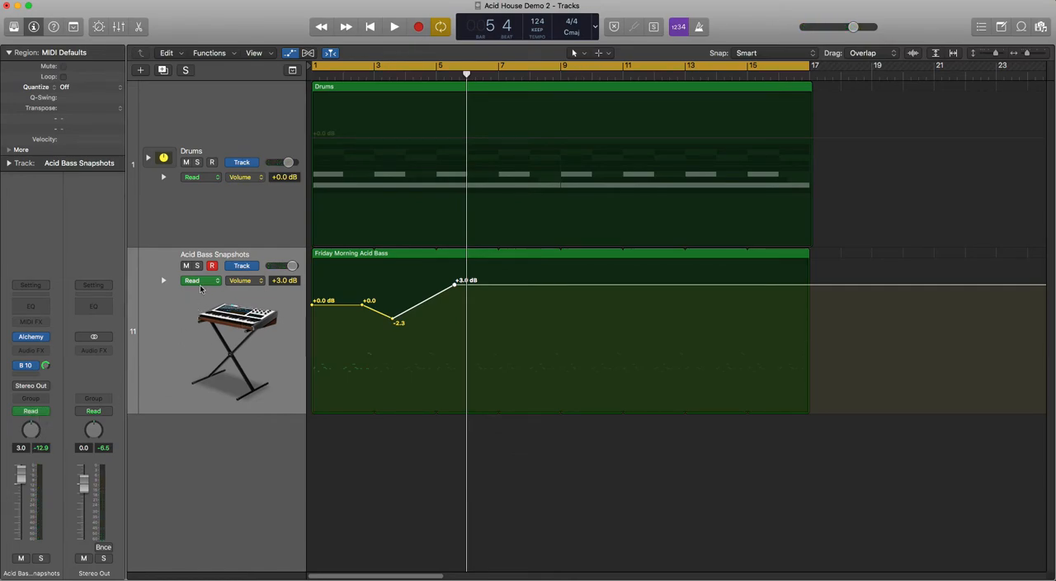
# Step: Turn off automation on the Acid Bass Snapshots channel and play from around bar 3 to compare
pyautogui.click(18, 411)
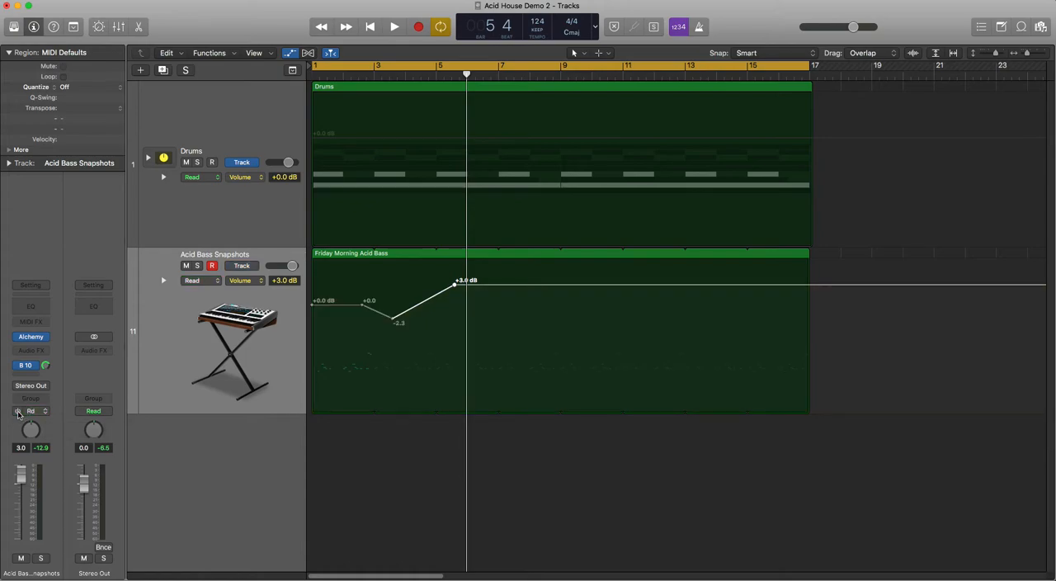
pyautogui.click(374, 69)
pyautogui.press('space')
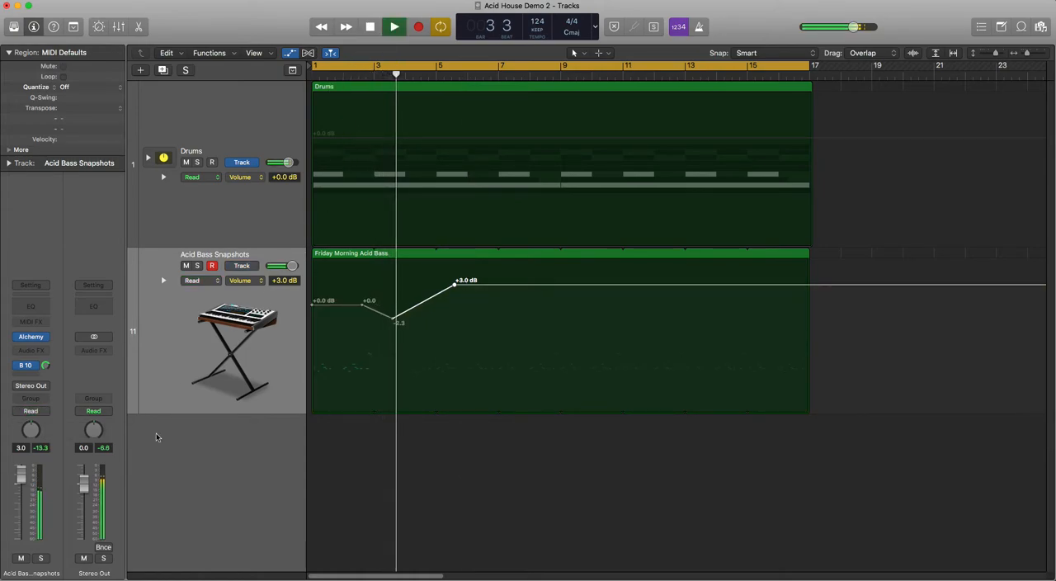
pyautogui.press('space')
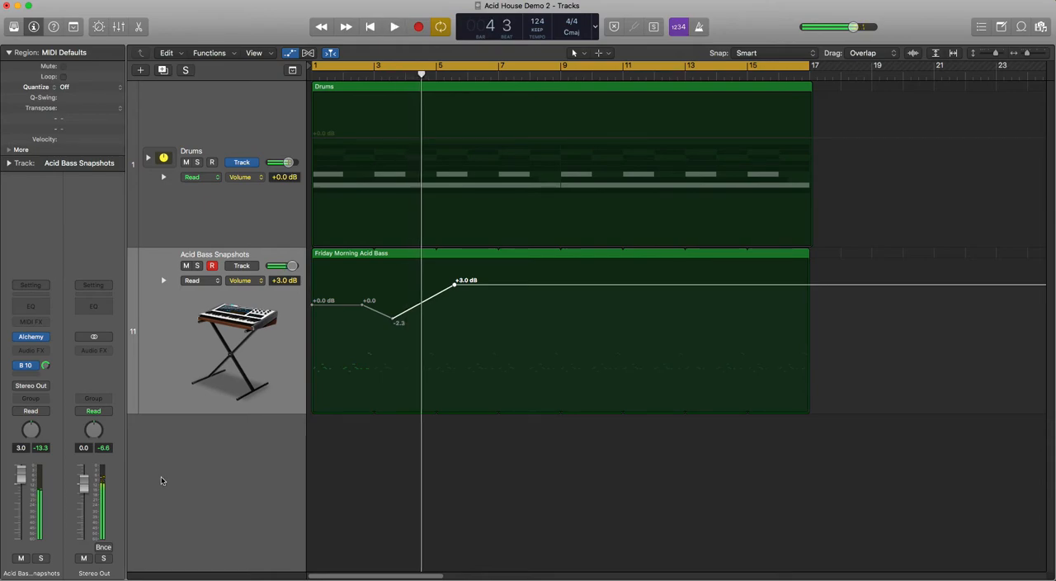
# Step: Set the Acid Bass Snapshots channel volume to 0.0 dB
pyautogui.doubleClick(21, 447)
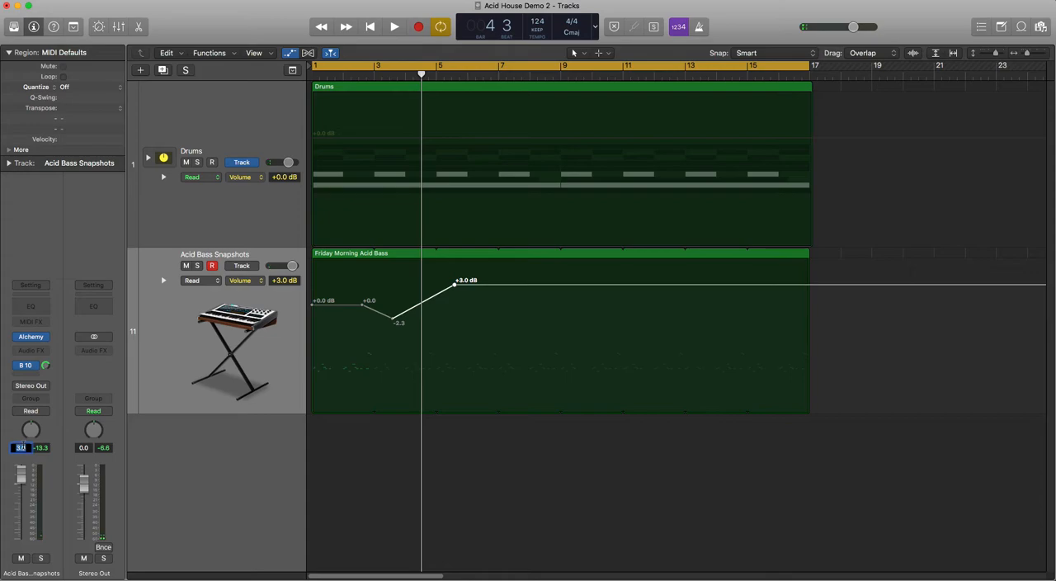
pyautogui.write('0')
pyautogui.press('Return')
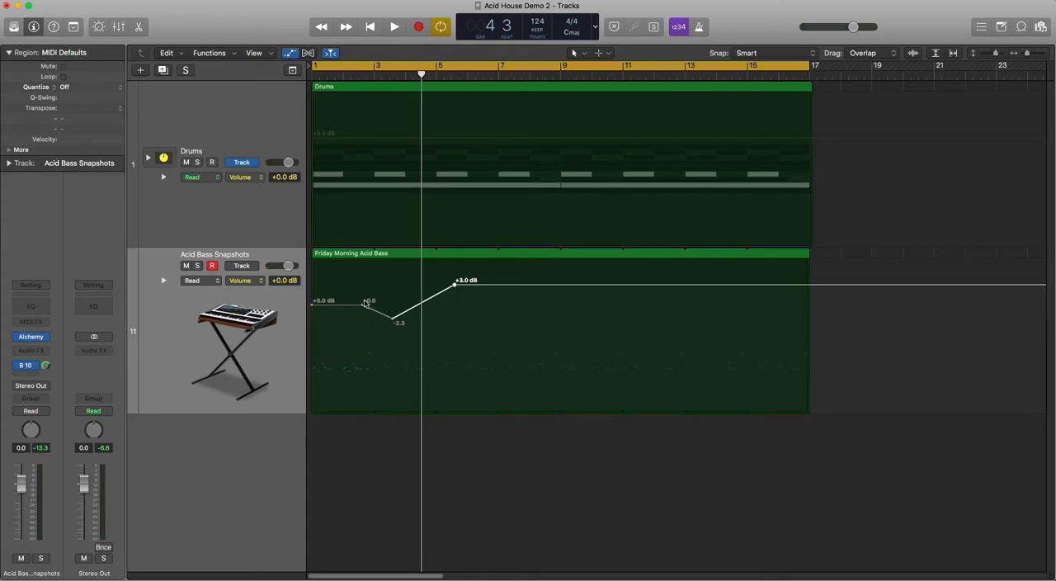
# Step: Delete all volume automation points from the Acid Bass Snapshots track and select its Friday Morning Acid Bass region
pyautogui.click(313, 305)
pyautogui.moveTo(312, 307); pyautogui.dragTo(838, 307)
pyautogui.click(837, 307)
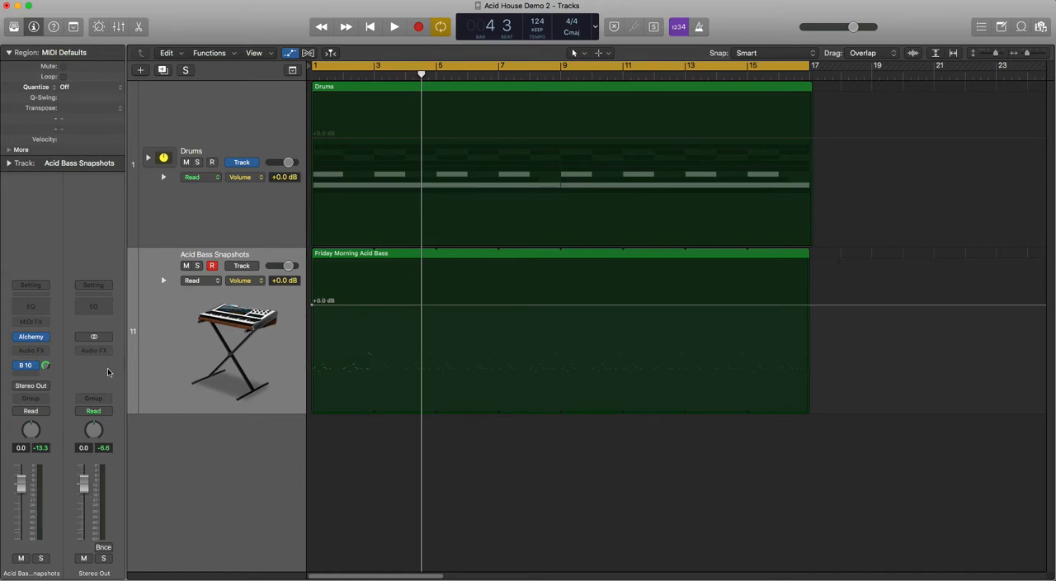
pyautogui.click(242, 338)
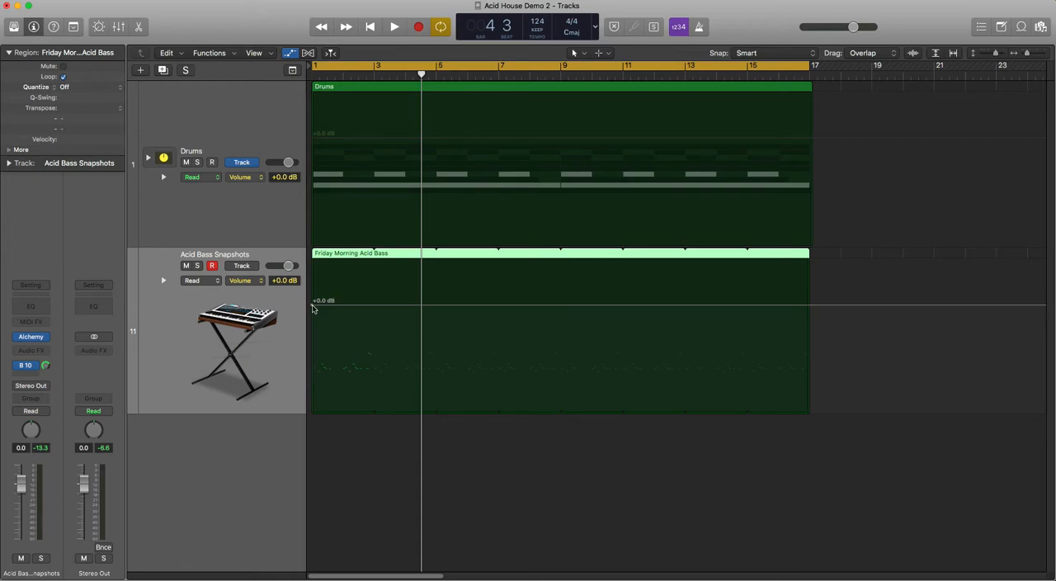
pyautogui.click(311, 309)
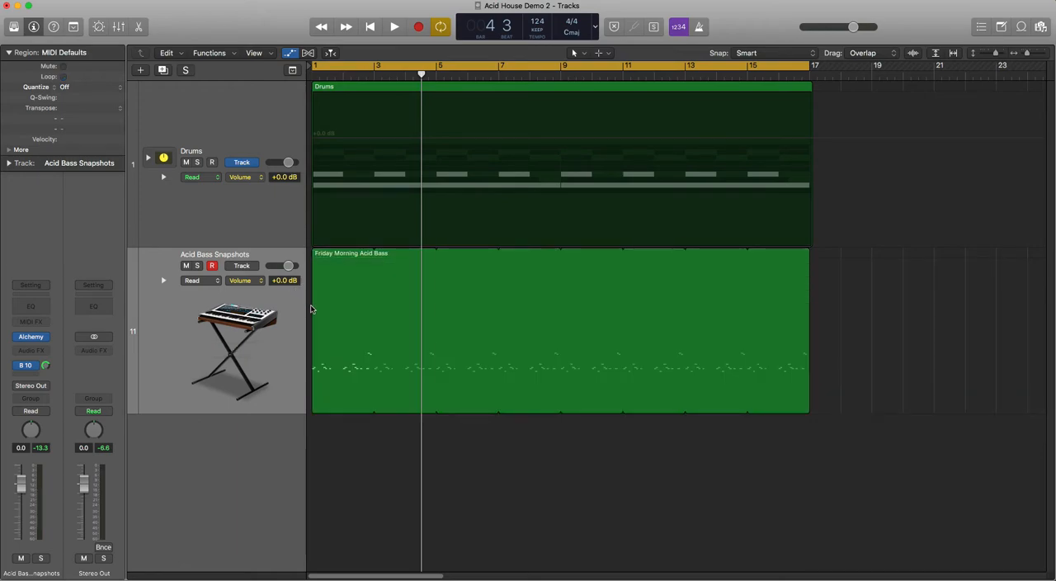
pyautogui.click(319, 306)
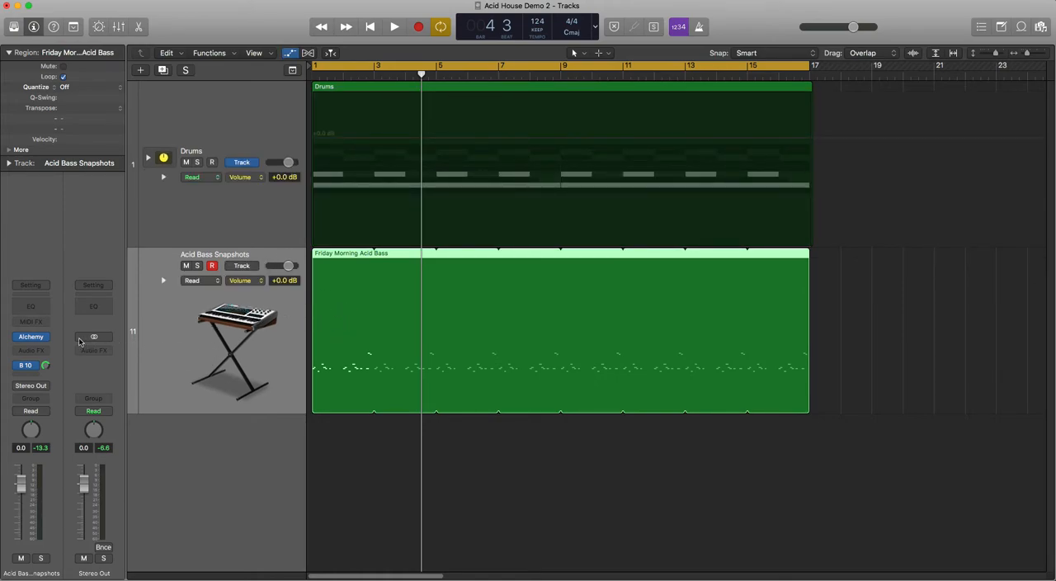
# Step: Select snapshot 1 on the Perform pad of the Acid Bass Snapshots track's Alchemy instrument, and close the plug-in window
pyautogui.moveTo(37, 342)
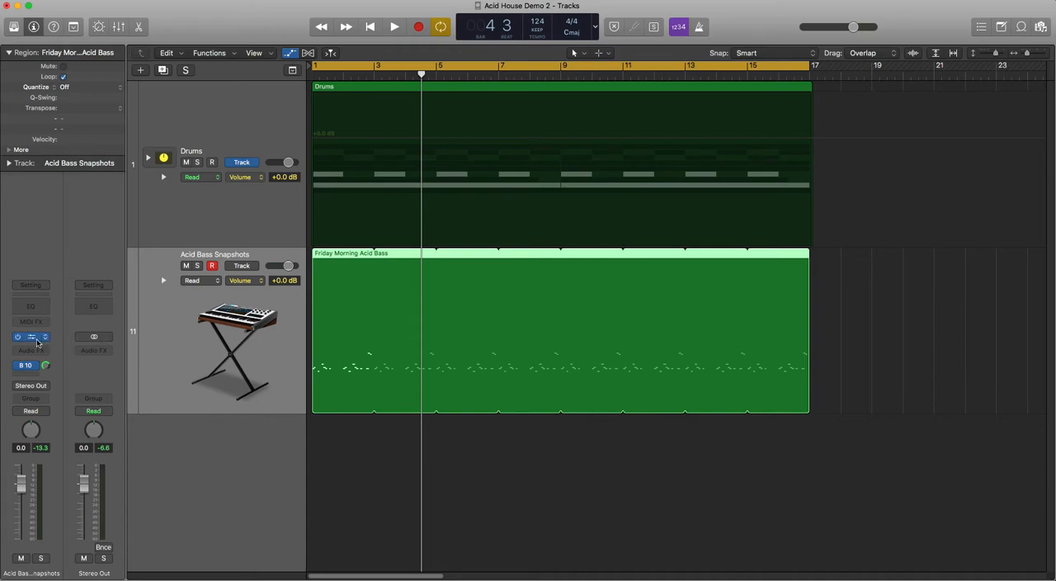
pyautogui.click(31, 338)
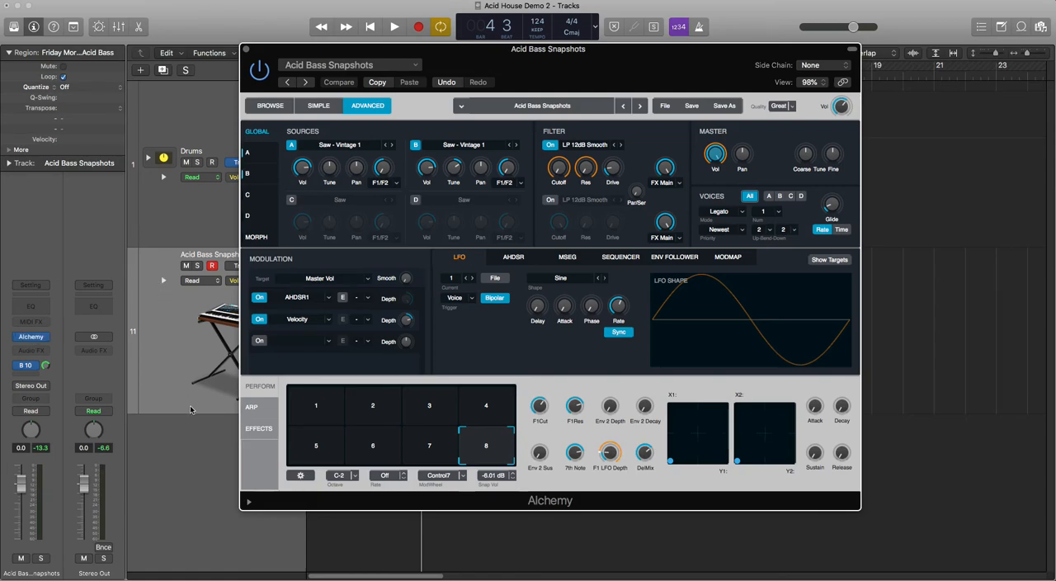
pyautogui.click(299, 404)
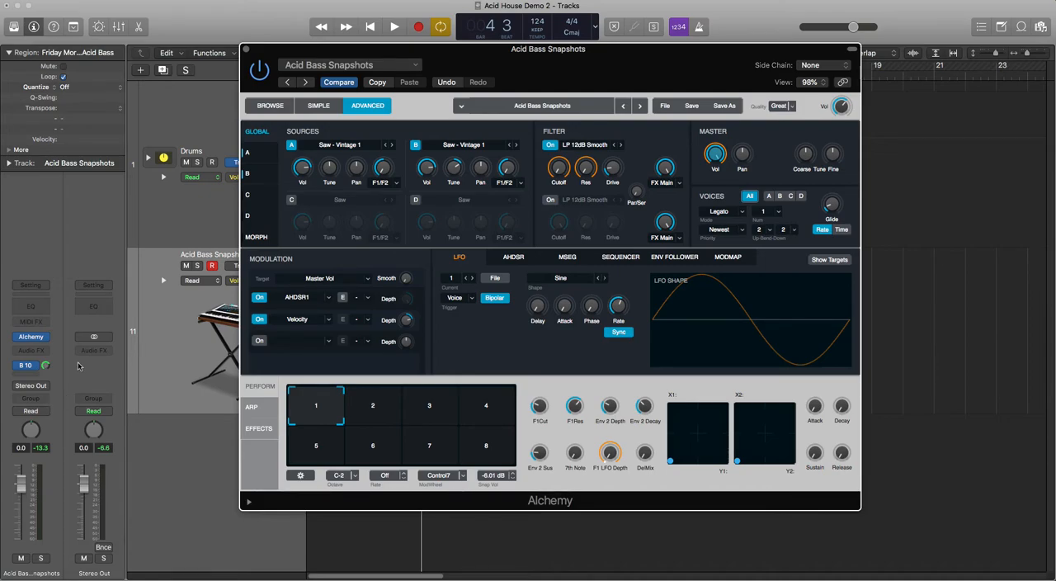
pyautogui.click(245, 50)
# Step: Inspect the Friday Morning Acid Bass region's notes in the Piano Roll, play the pattern's opening bar, and close the editor
pyautogui.click(334, 353)
pyautogui.doubleClick(334, 354)
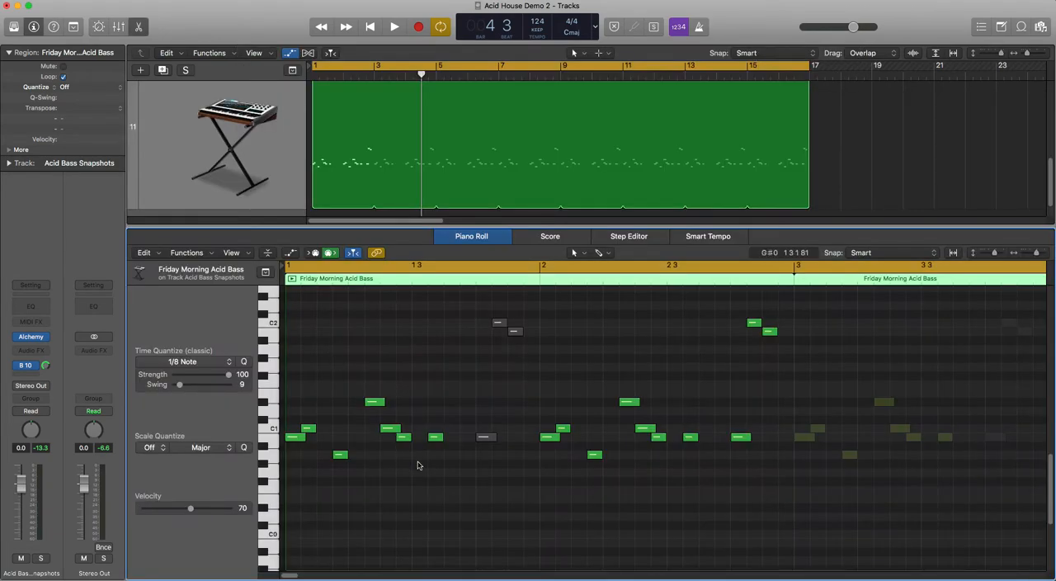
pyautogui.scroll(2, 412, 482)
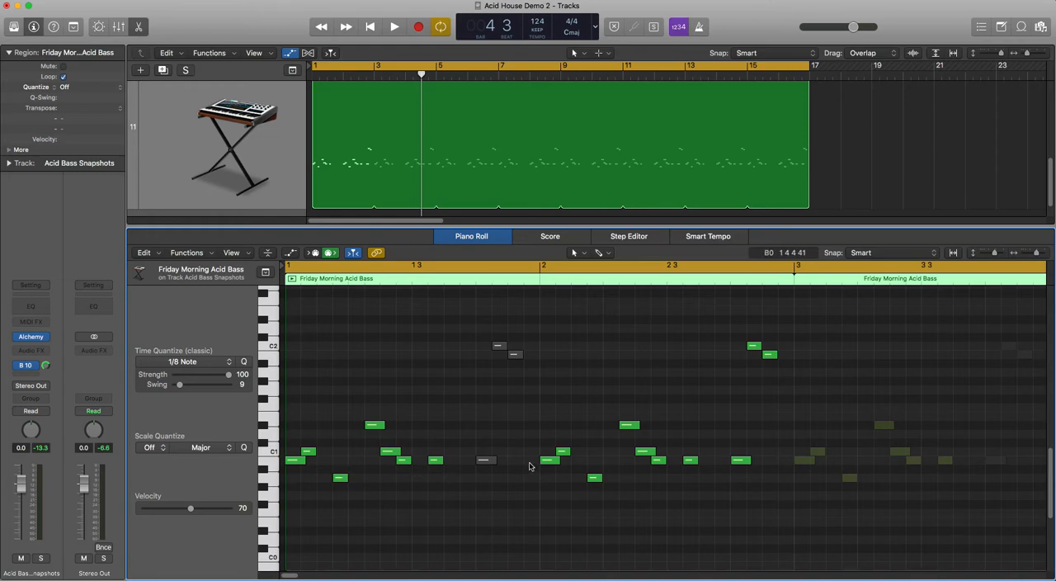
pyautogui.click(396, 452)
pyautogui.press('space')
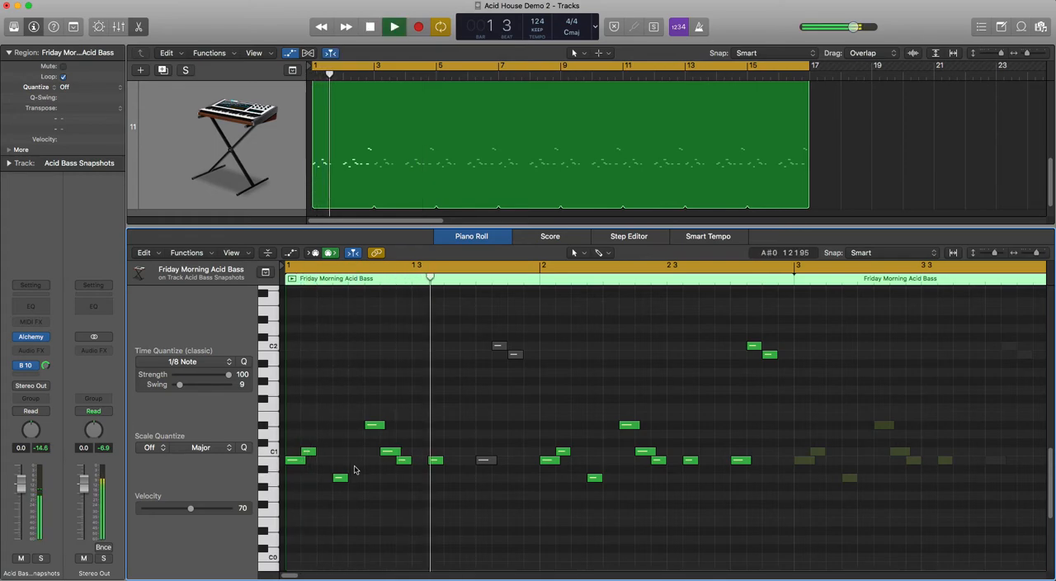
pyautogui.press('space')
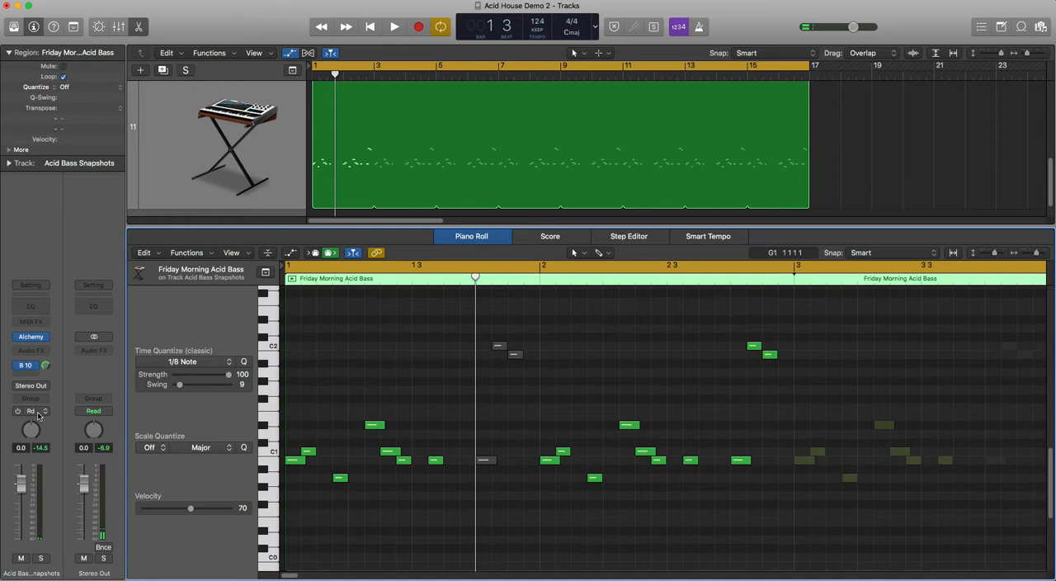
pyautogui.press('e')
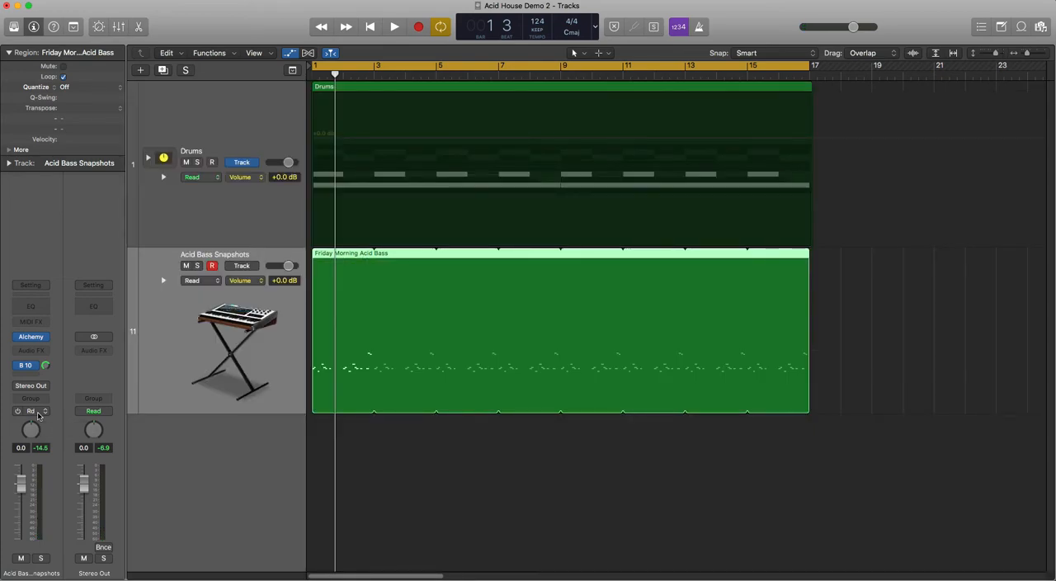
# Step: Set the Acid Bass Snapshots track to Latch automation and record a morph across Alchemy's snapshots, from 1 to 3, during playback through bar 16
pyautogui.click(32, 411)
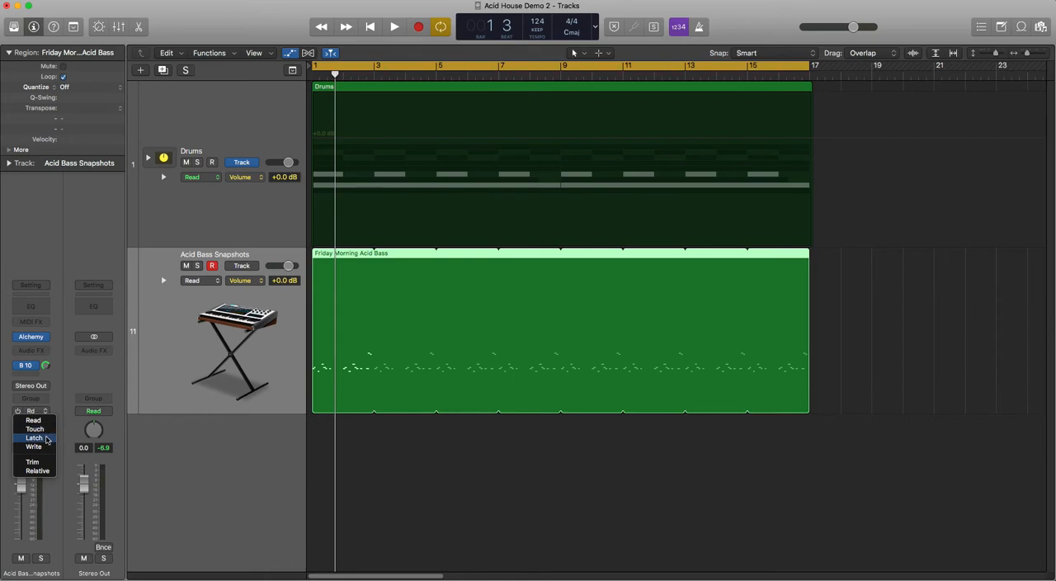
pyautogui.click(46, 439)
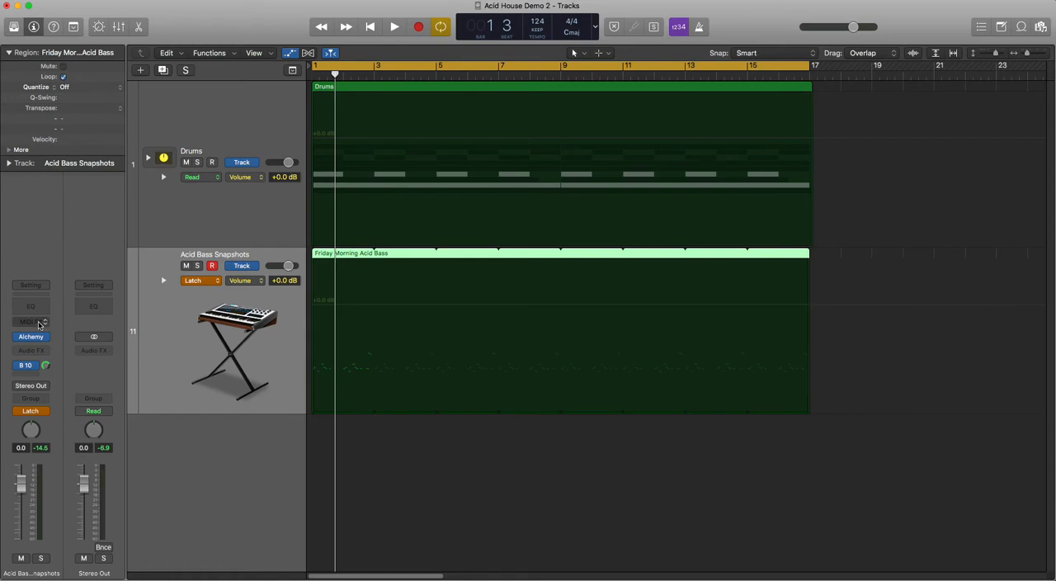
pyautogui.click(33, 337)
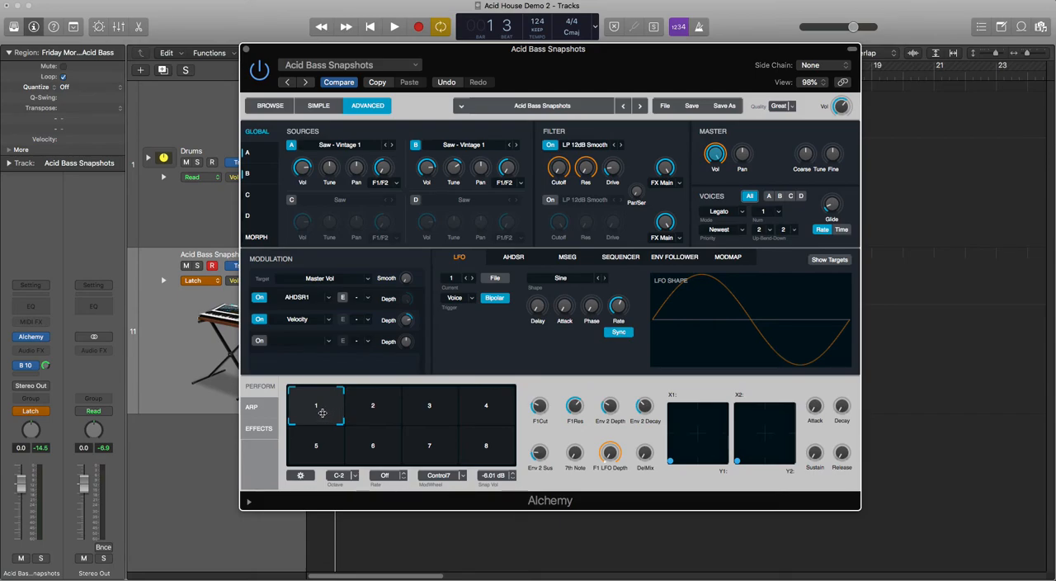
pyautogui.press('space')
pyautogui.moveTo(324, 410)
pyautogui.mouseDown()
pyautogui.moveTo(381, 414)
pyautogui.moveTo(394, 431)
pyautogui.moveTo(414, 419)
pyautogui.moveTo(430, 436)
pyautogui.moveTo(438, 414)
pyautogui.moveTo(464, 410)
pyautogui.moveTo(494, 448)
pyautogui.moveTo(445, 446)
pyautogui.moveTo(428, 427)
pyautogui.moveTo(399, 445)
pyautogui.moveTo(445, 455)
pyautogui.moveTo(457, 438)
pyautogui.moveTo(464, 405)
pyautogui.moveTo(431, 402)
pyautogui.mouseUp()
pyautogui.press('space')
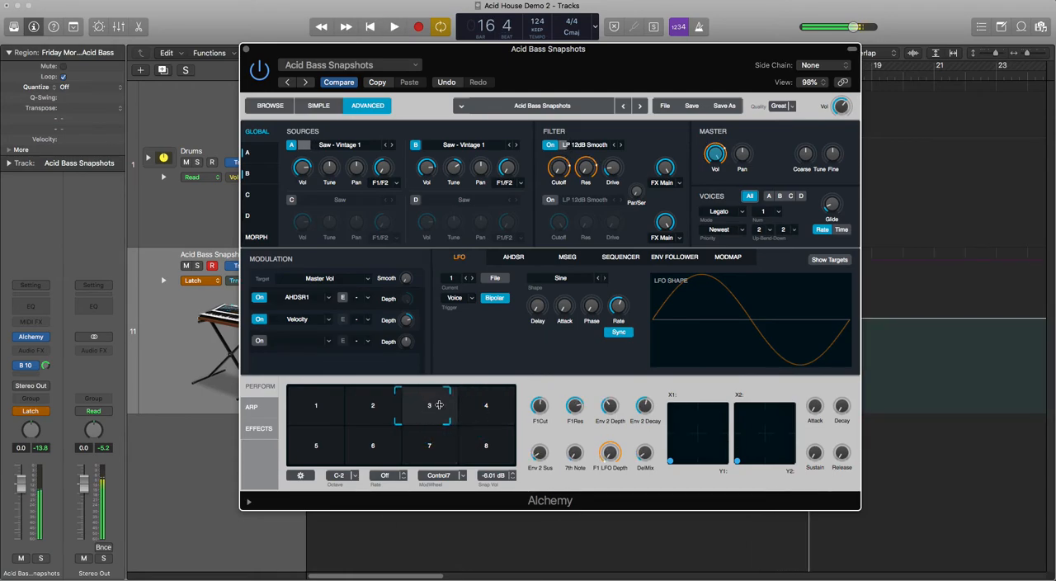
pyautogui.click(246, 49)
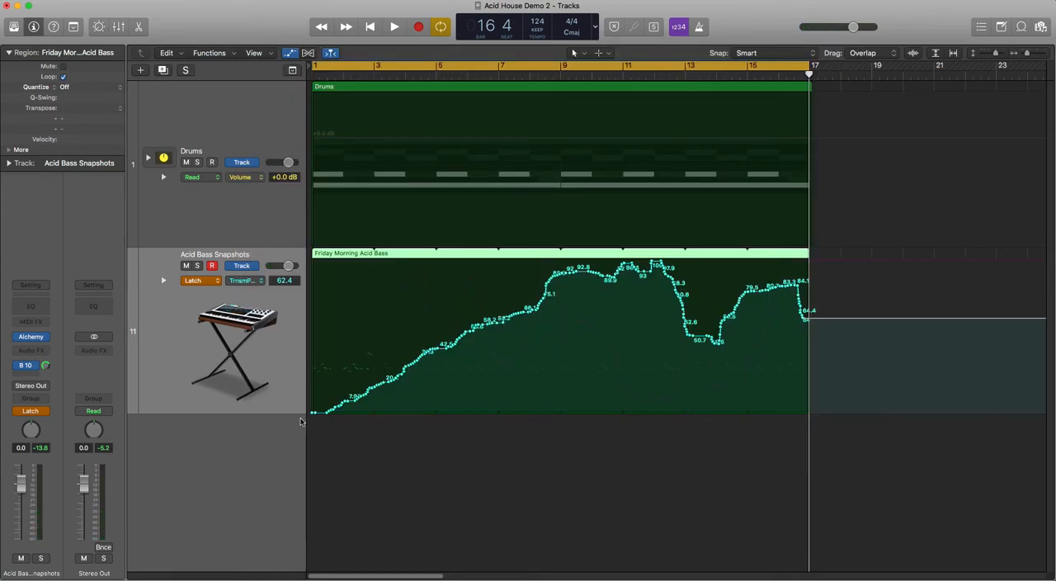
# Step: Compare the recorded Alchemy Transform Pad X and Transform Pad Y automation curves on the Acid Bass Snapshots track, ending with Transform Pad Y displayed
pyautogui.click(246, 282)
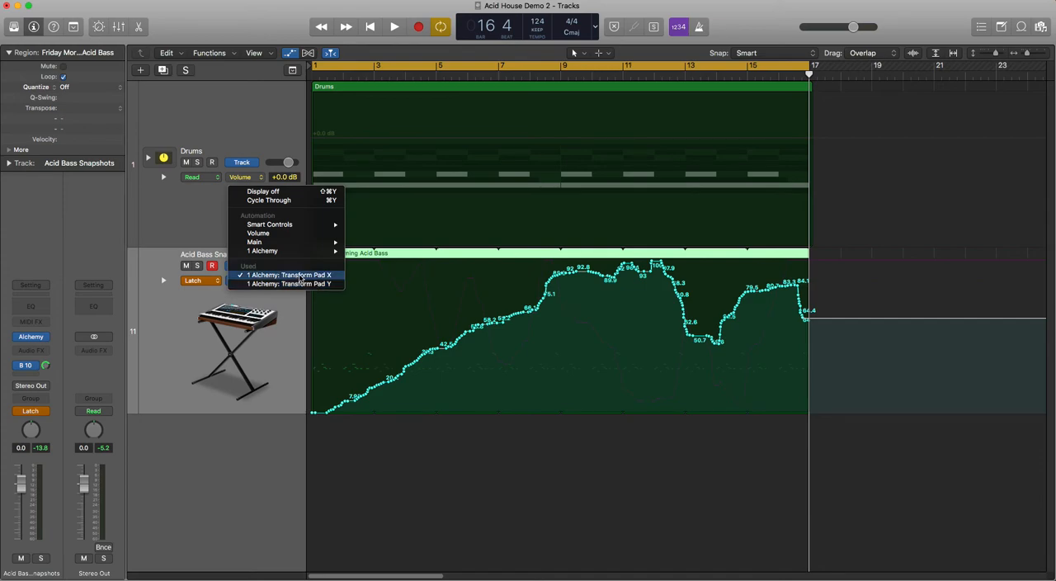
pyautogui.click(273, 324)
pyautogui.click(256, 281)
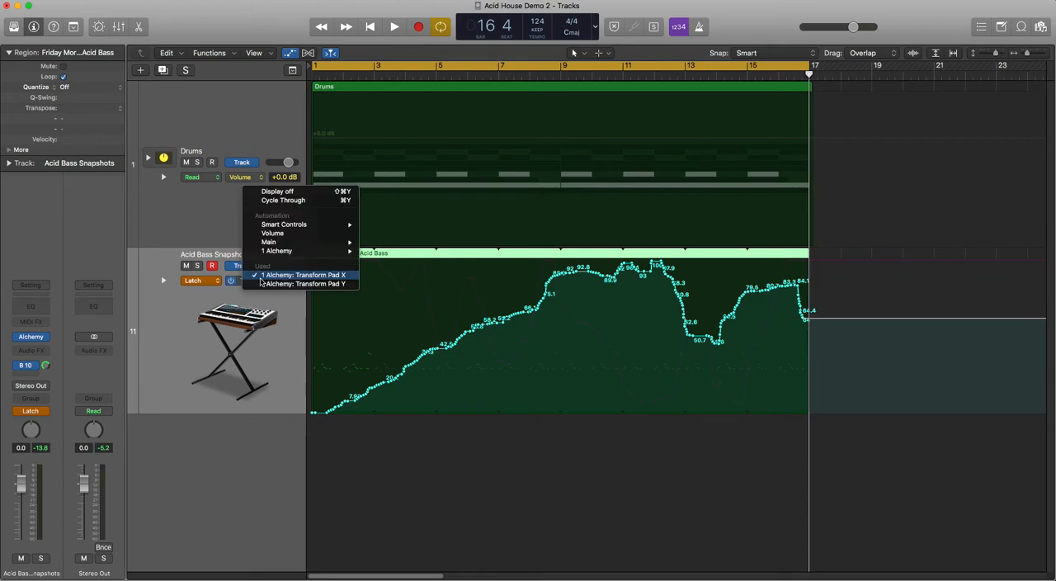
pyautogui.click(261, 290)
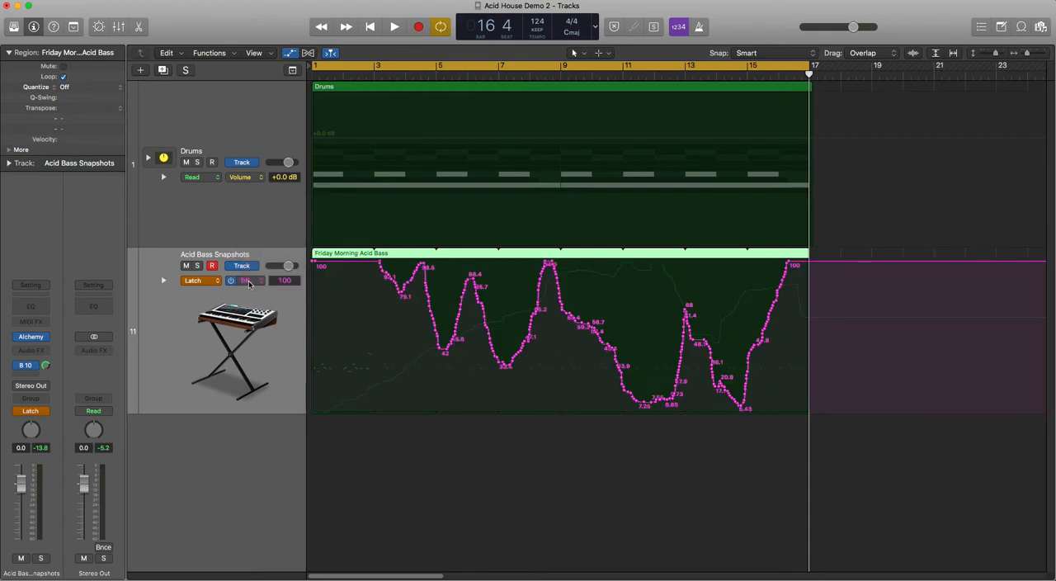
pyautogui.click(249, 284)
pyautogui.click(255, 269)
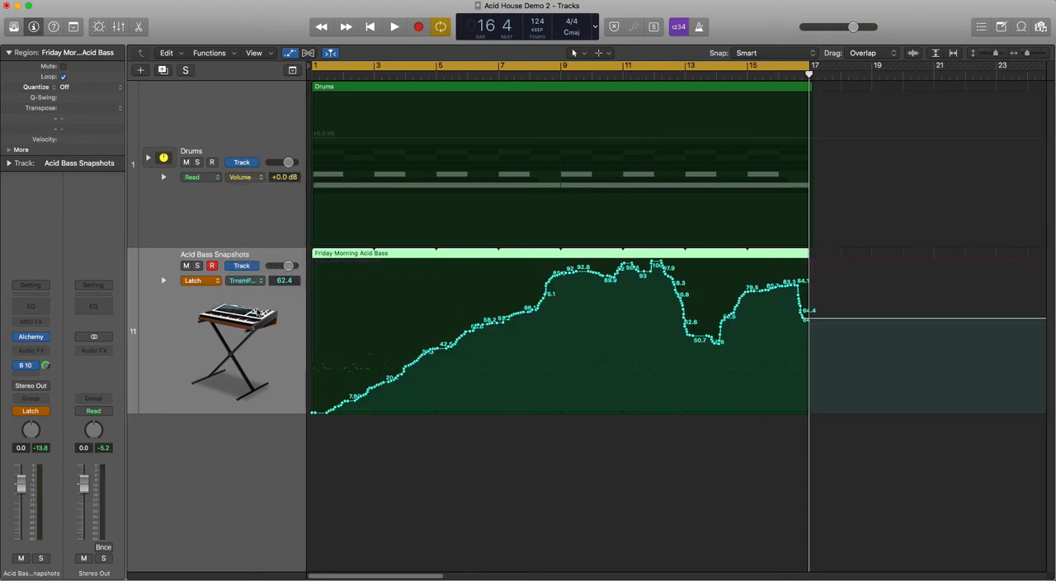
pyautogui.click(250, 281)
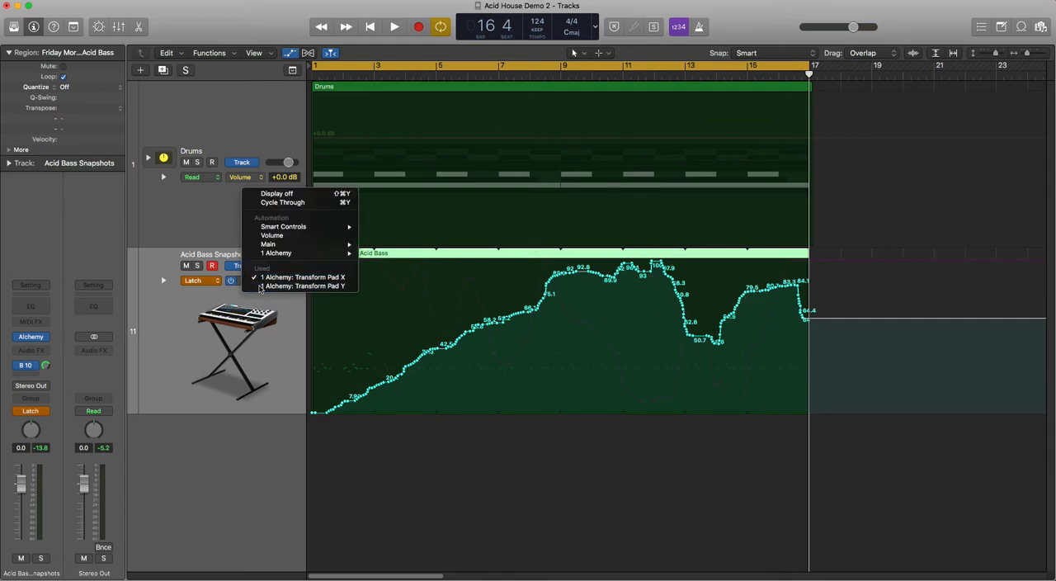
pyautogui.click(260, 287)
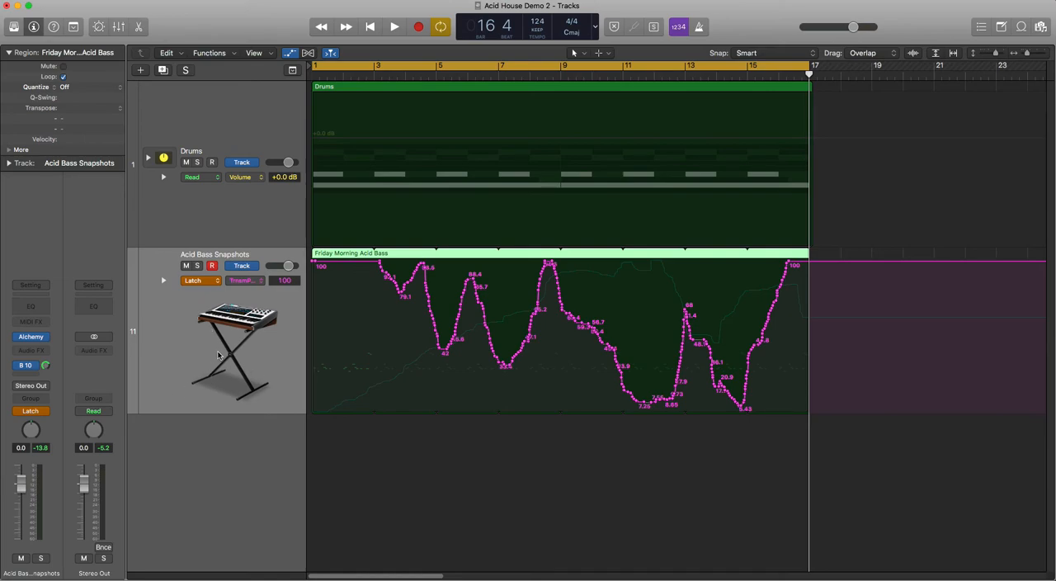
# Step: Play back the recorded automation with the Alchemy window open to watch the Perform pad morph, and close the window after stopping
pyautogui.press('space')
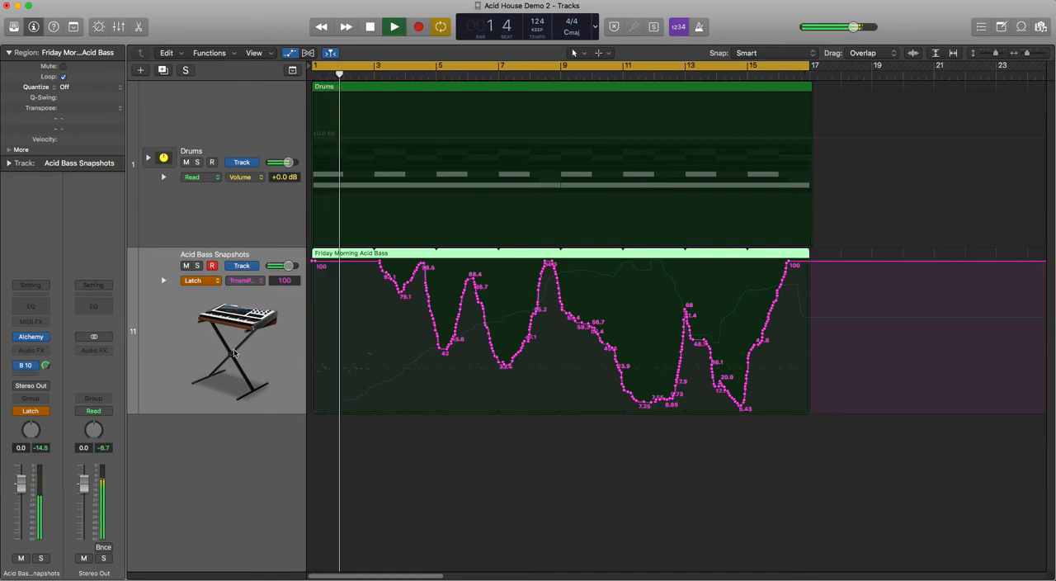
pyautogui.click(33, 336)
pyautogui.moveTo(496, 56); pyautogui.dragTo(733, 69)
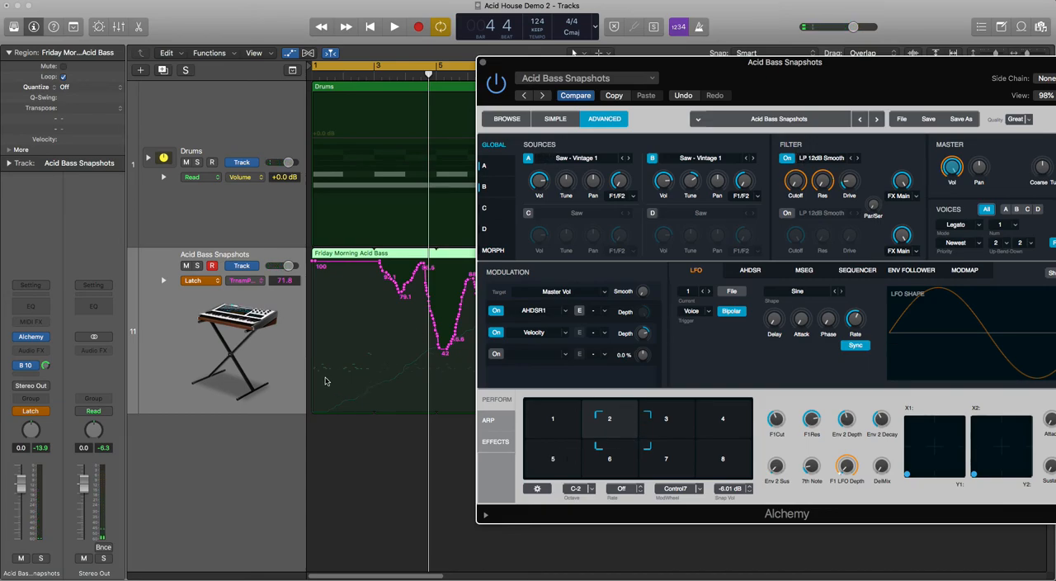
pyautogui.doubleClick(407, 76)
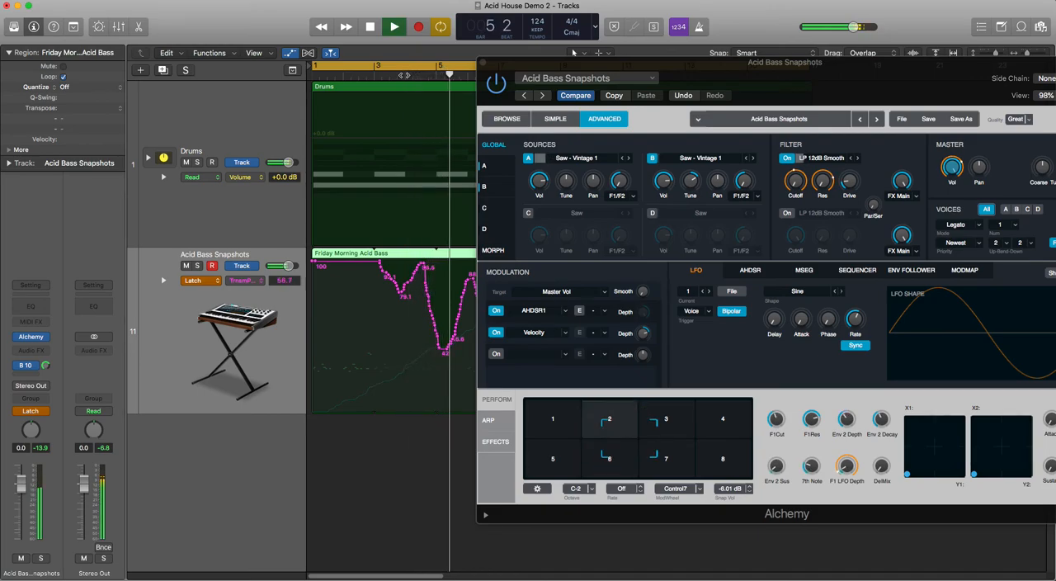
pyautogui.press('space')
pyautogui.click(485, 62)
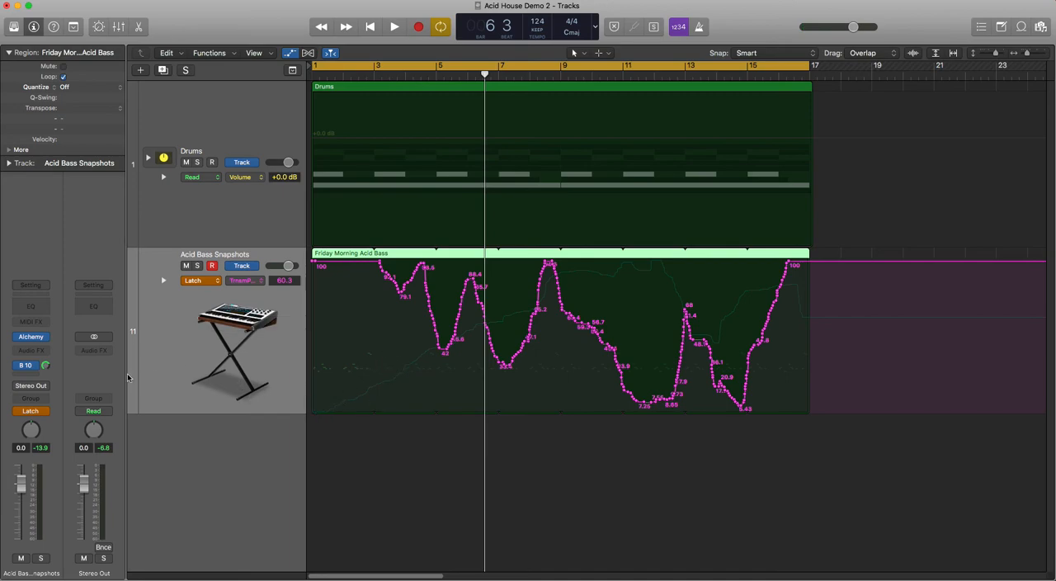
# Step: Set the Acid Bass Snapshots track's automation mode to Read and play the project briefly from the start
pyautogui.click(40, 413)
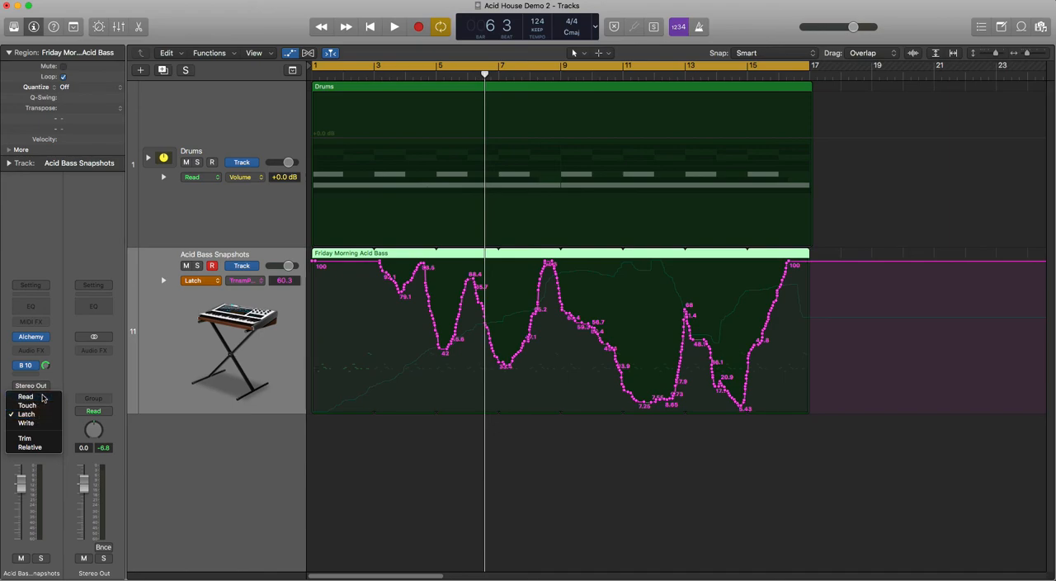
pyautogui.click(31, 396)
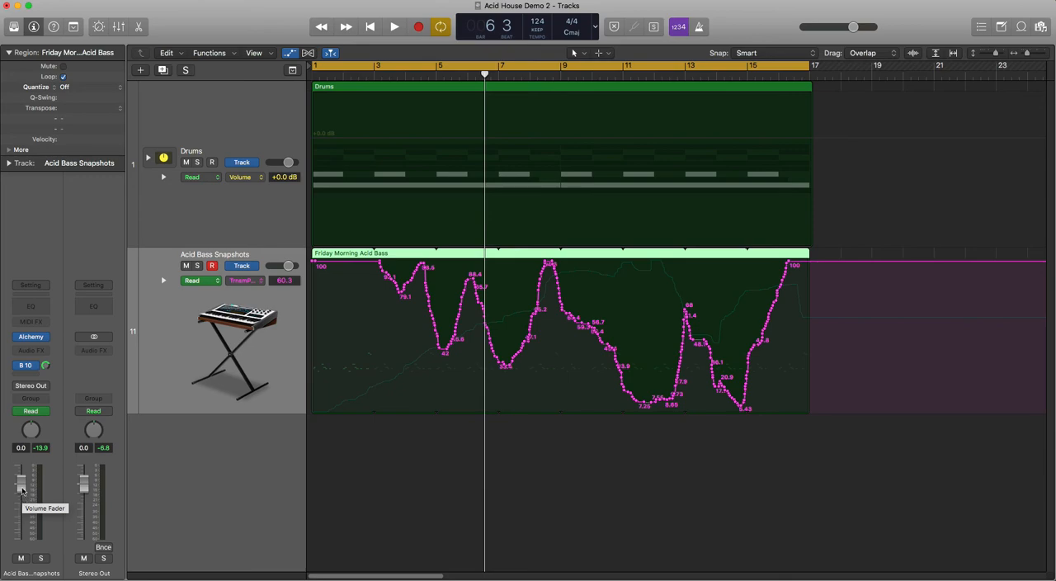
pyautogui.press('Return')
pyautogui.press('space')
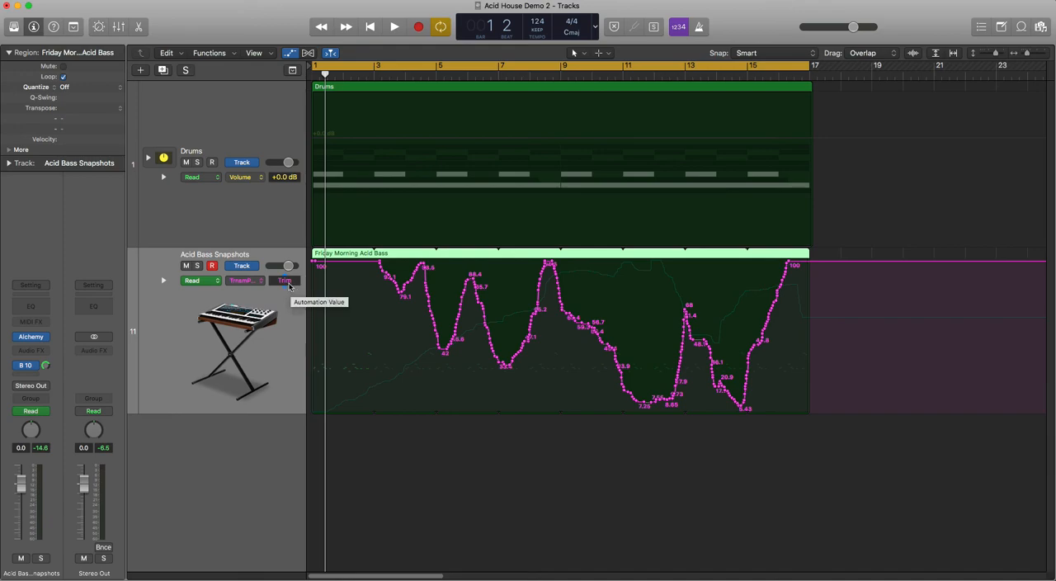
# Step: Trim the whole Transform Pad Y curve slightly upward, and raise the whole Transform Pad X curve so it ends at about 67.7
pyautogui.moveTo(287, 285)
pyautogui.mouseDown()
pyautogui.moveTo(292, 394)
pyautogui.moveTo(298, 280)
pyautogui.mouseUp()
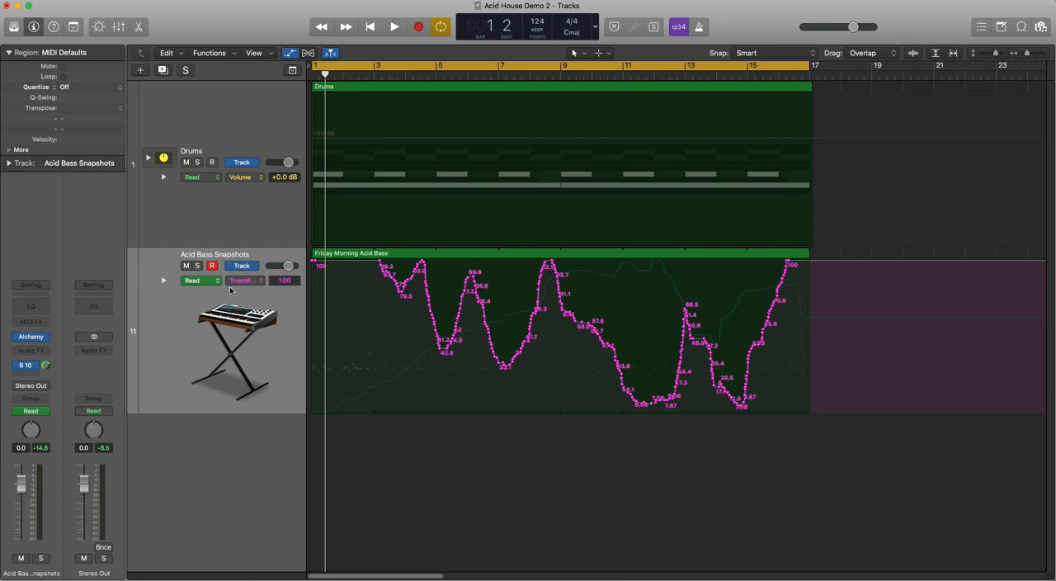
pyautogui.click(257, 279)
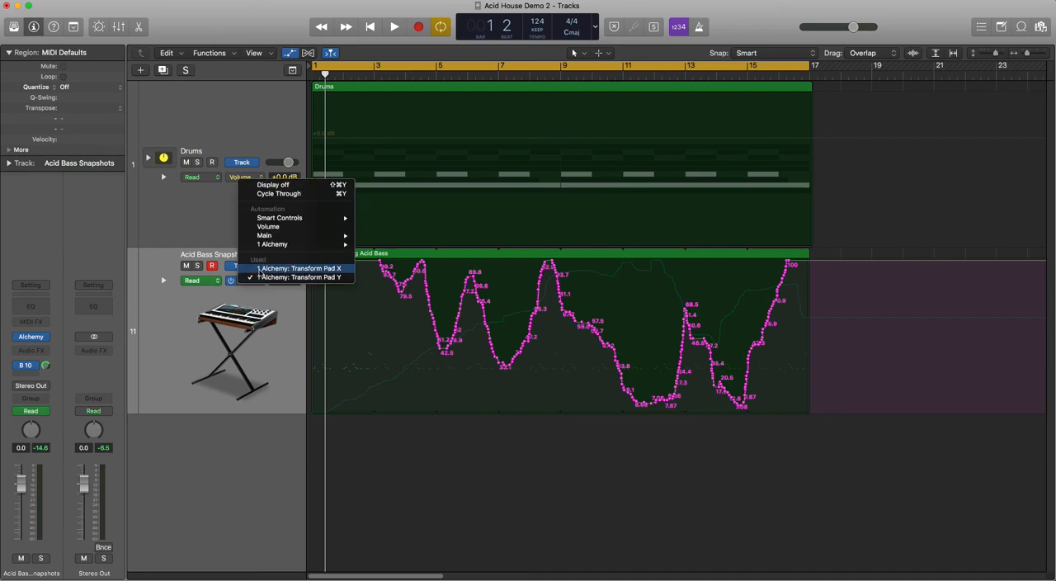
pyautogui.click(297, 268)
pyautogui.moveTo(280, 302); pyautogui.dragTo(285, 252)
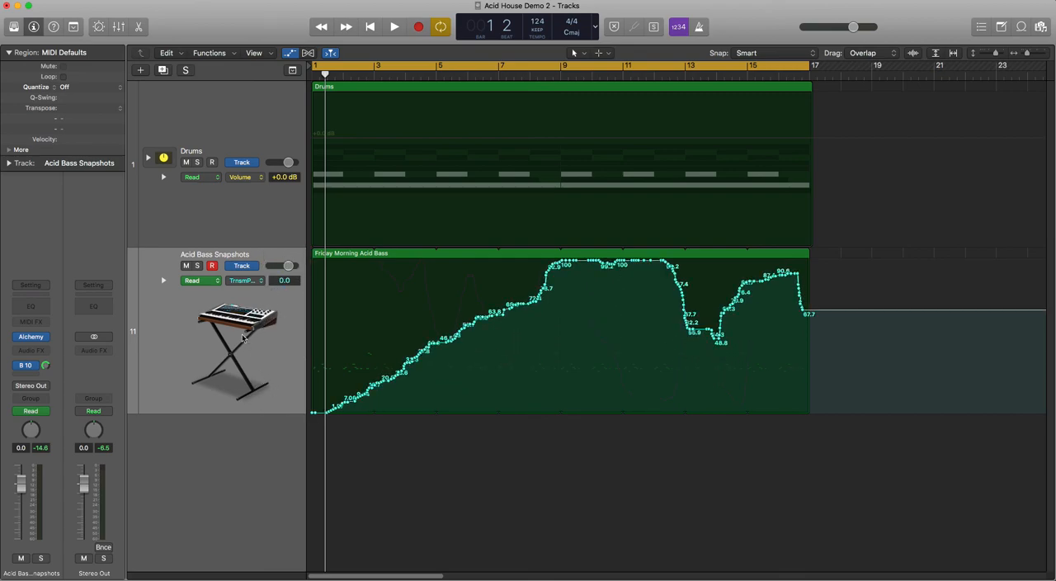